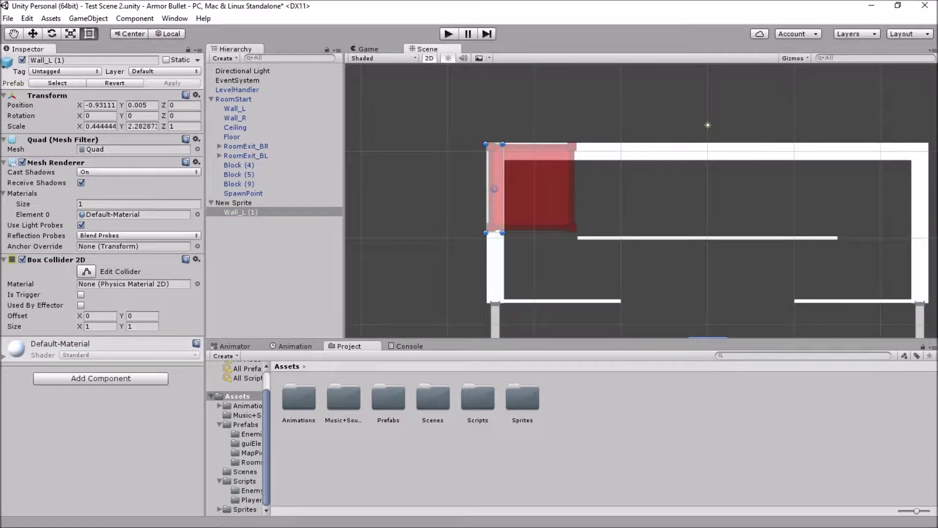
Step: Duplicate the left wall into Wall_L (1) and set its Position Y to -1
key("ctrl+d")
double_click(234, 202)
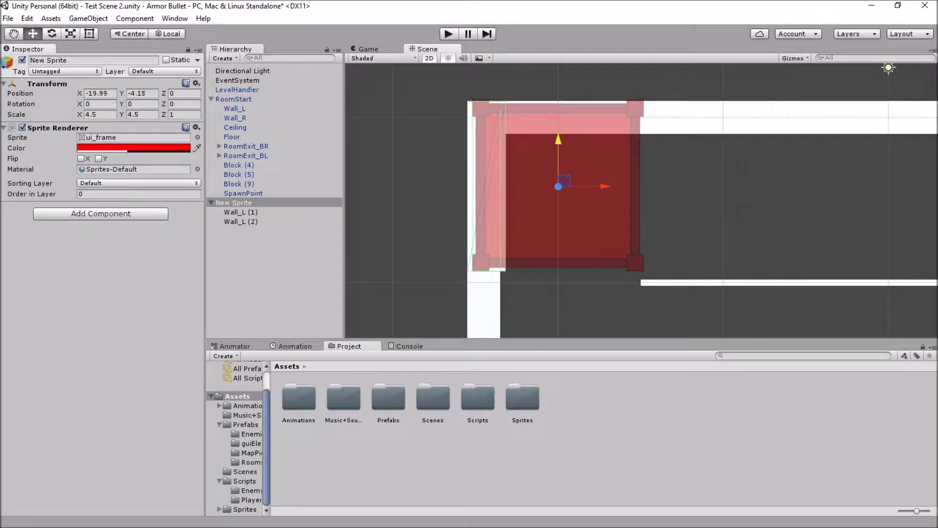
left_click(240, 212)
left_click(142, 105)
type("-1")
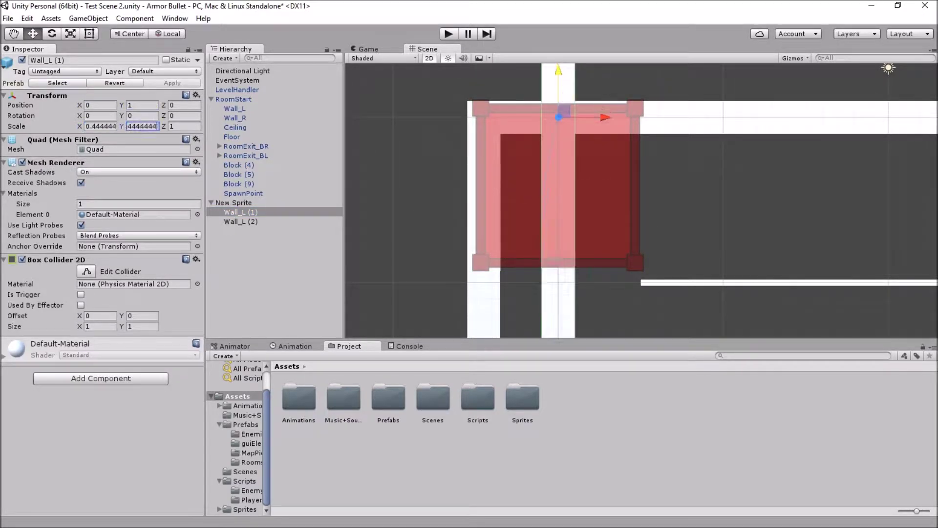
Step: Set the red New Sprite's Order in Layer to 1
left_click(234, 202)
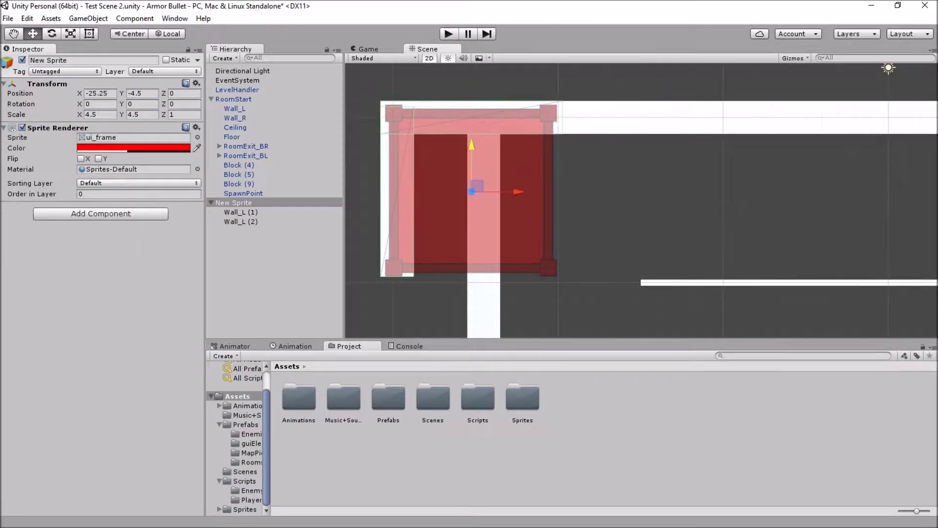
left_click(240, 212)
double_click(233, 203)
left_click(138, 194)
type("1")
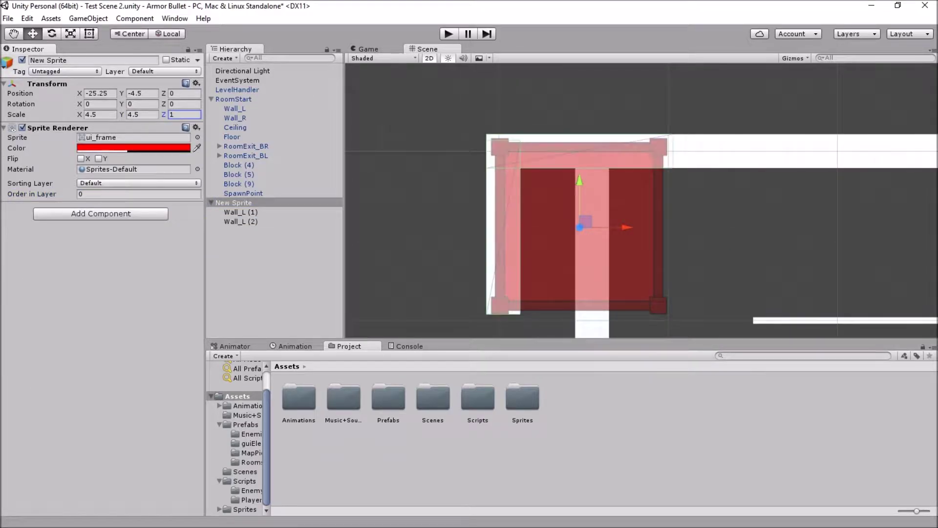
Step: Duplicate the whole New Sprite segment to create New Sprite (1)
left_click(241, 211)
double_click(234, 202)
scroll(641, 200, "down", 3)
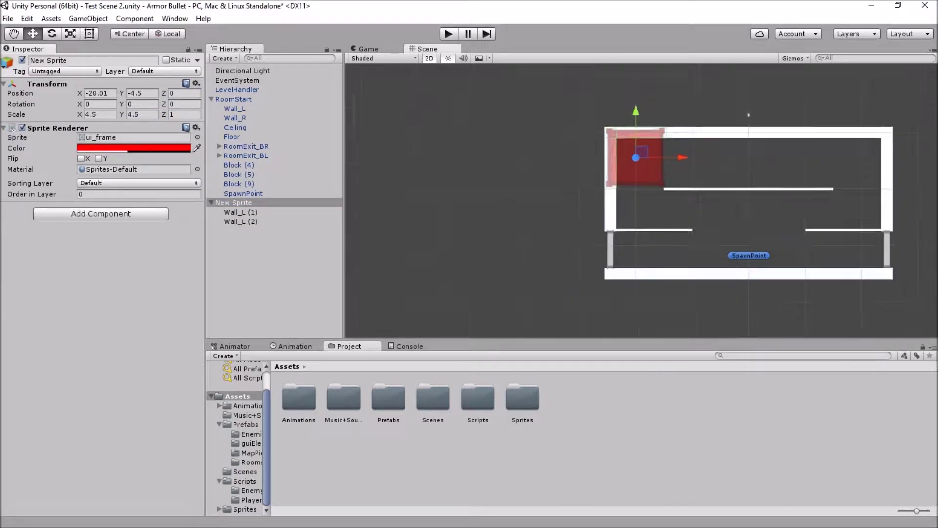
key("ctrl+d")
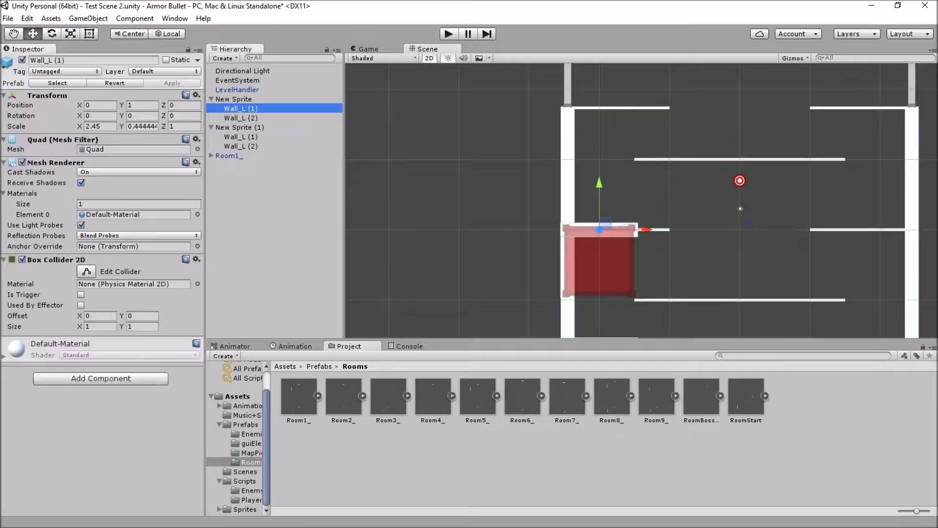
Step: Frame the New Sprite (1) copy and select its Wall_L piece for reworking into a corner
double_click(234, 127)
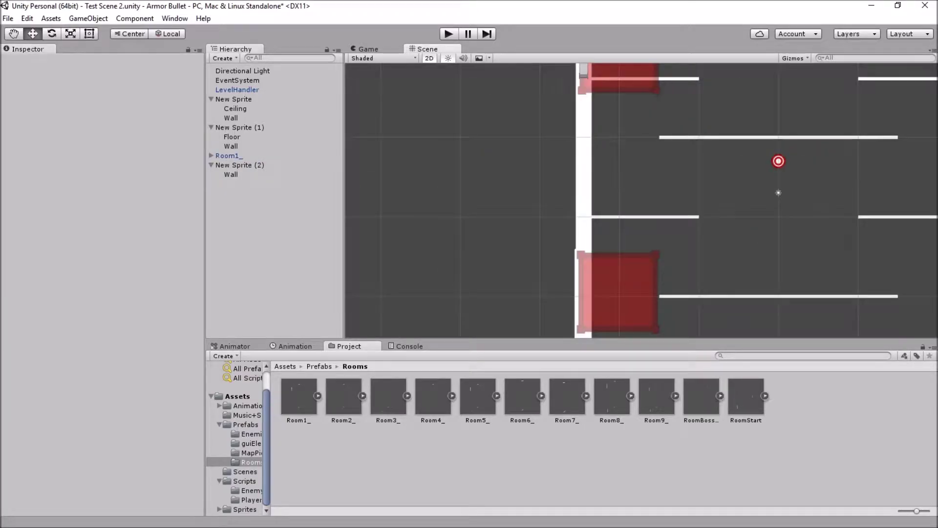
left_click(584, 216)
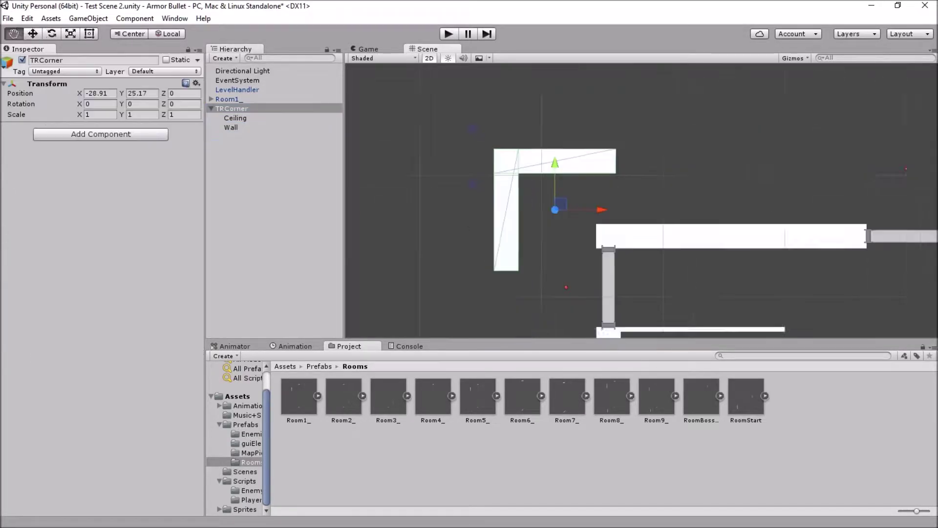
Step: Duplicate the TRCorner segment to make the new corner and wall copies
left_click(231, 127)
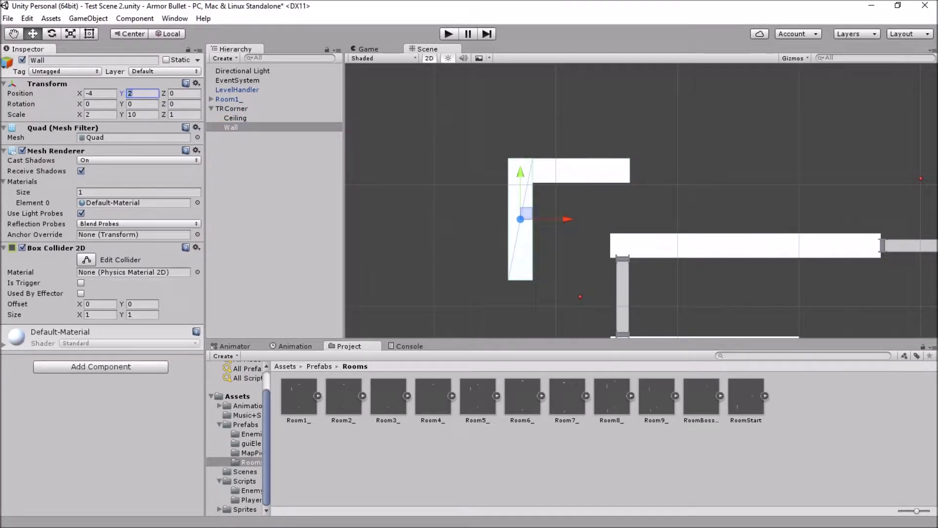
left_click(231, 108)
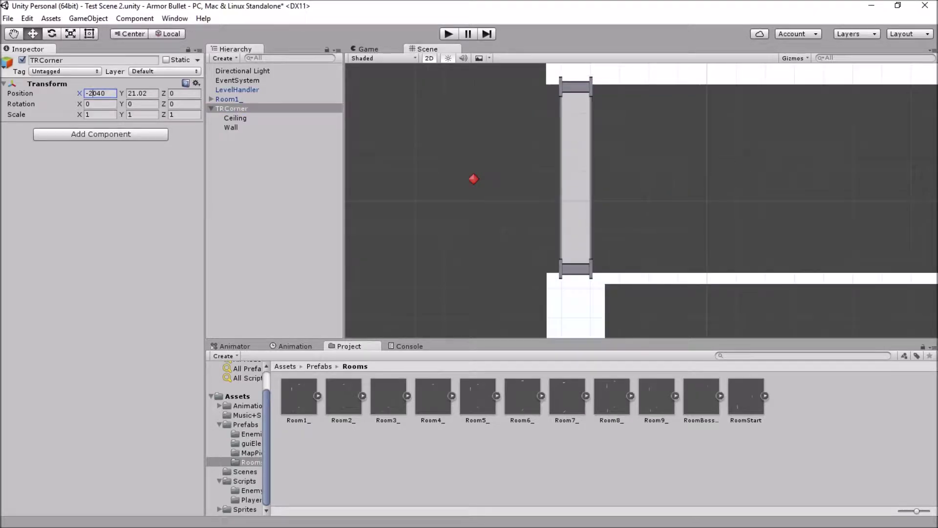
key("ctrl+d")
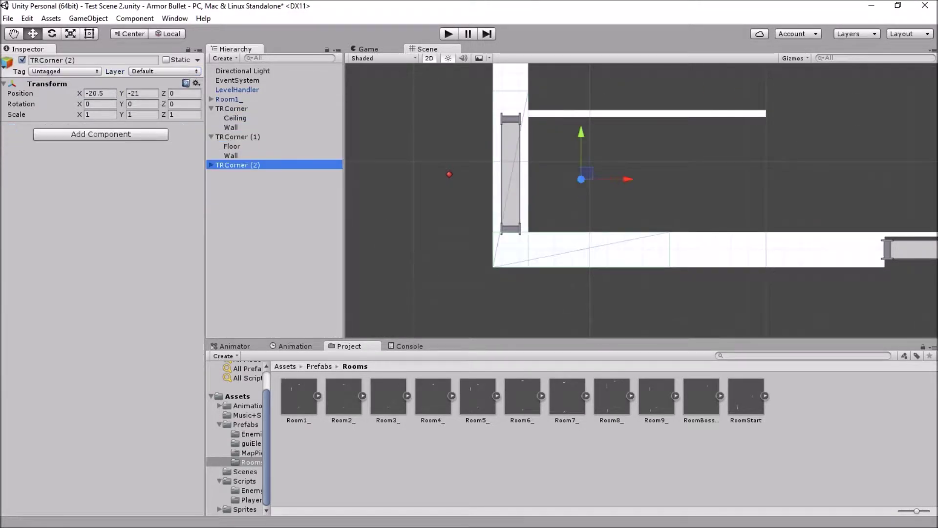
Step: Add a BG child object to LWall and move the second BG under BLCorner
right_click(225, 165)
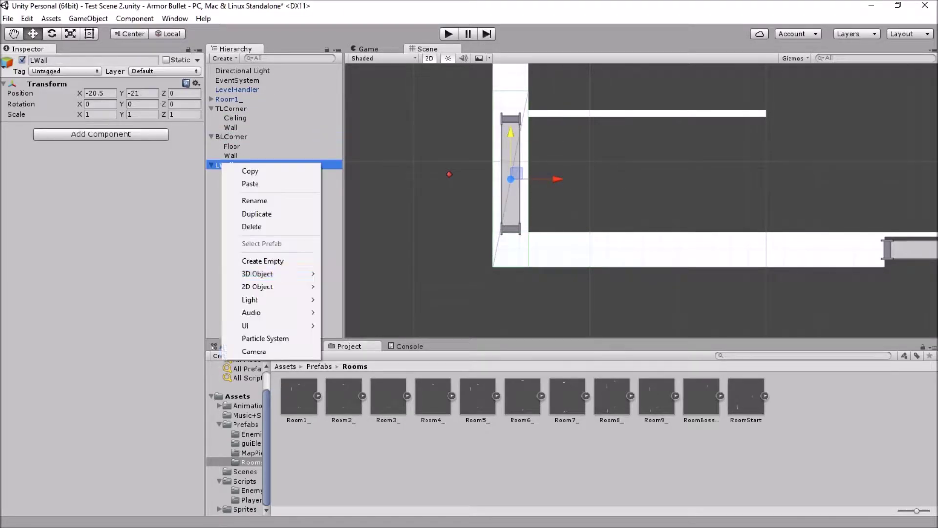
left_click(352, 352)
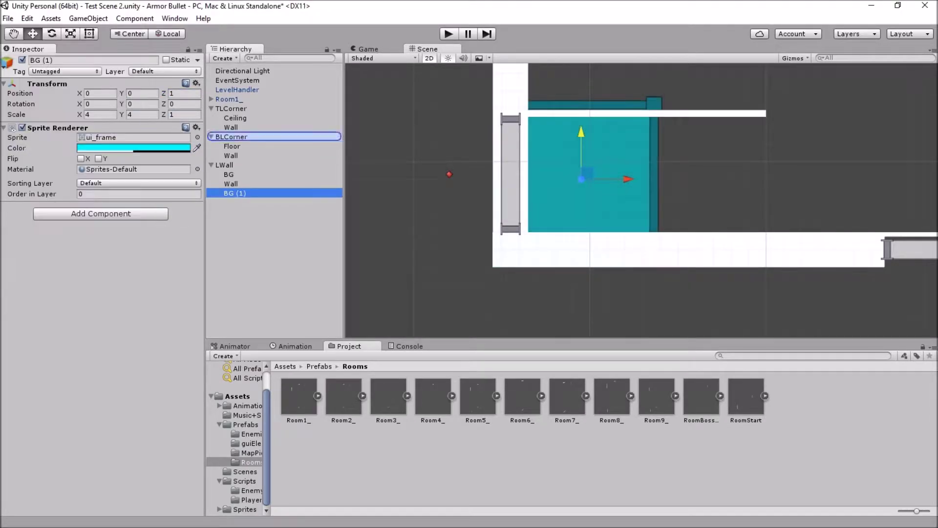
left_click_drag(234, 193, 232, 137)
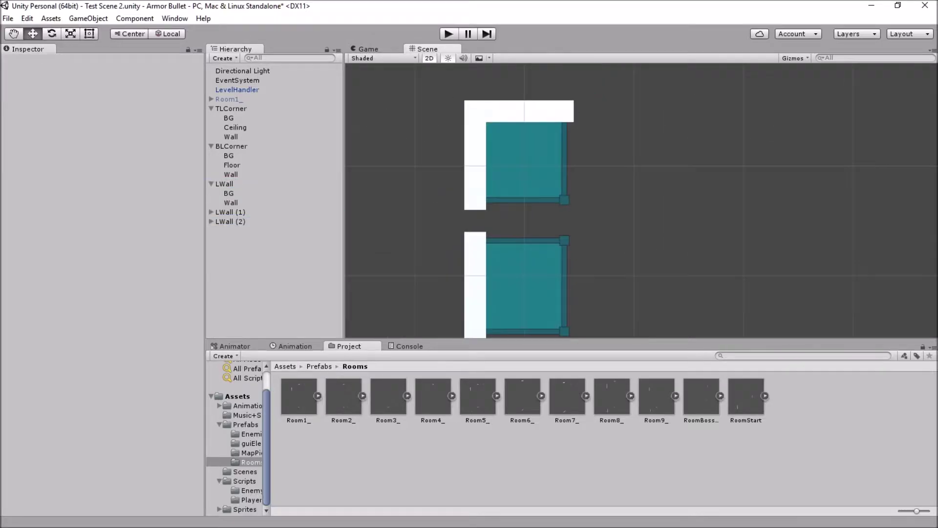
Step: Undo the extra LWall copies made on the TLCorner segment
double_click(231, 136)
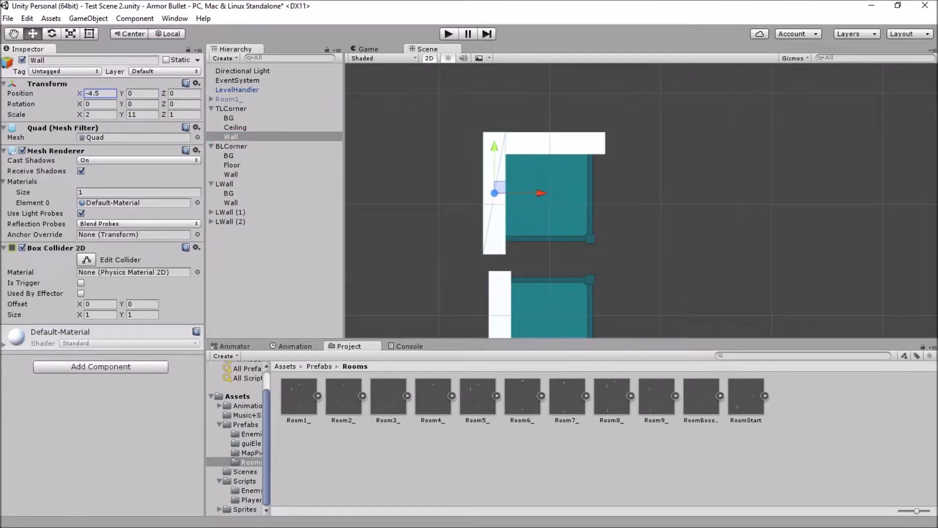
left_click(231, 108)
key("ctrl+z")
key("ctrl+z")
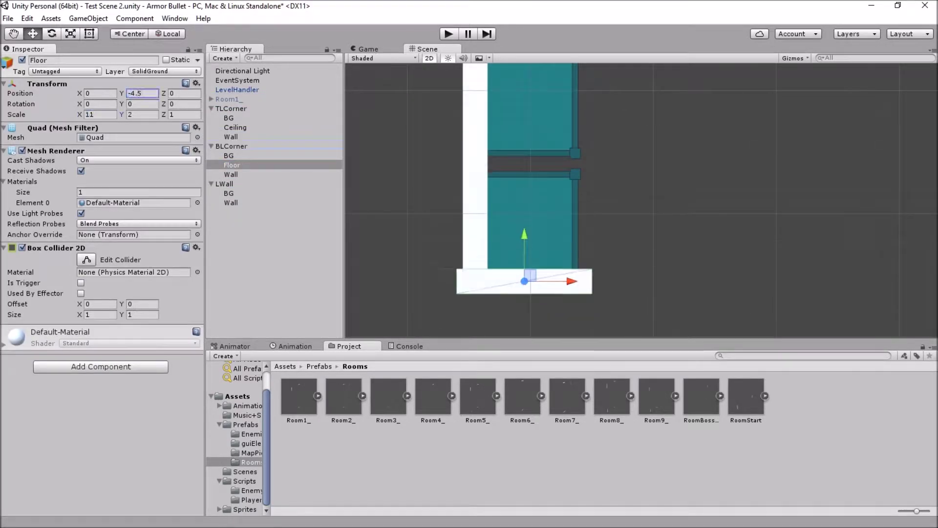
key("ctrl+z")
key("ctrl+z")
Step: Restore the Col1–Col5 column groups with their renamed corner, wall, ceiling and floor segments
key("ctrl+y")
key("ctrl+y")
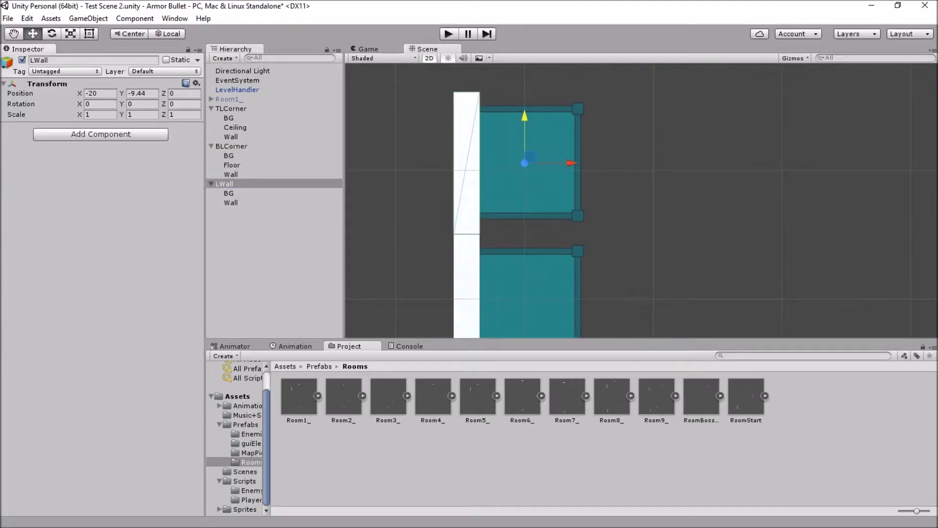
key("ctrl+y")
key("ctrl+y")
key("ctrl+y")
key("ctrl+y")
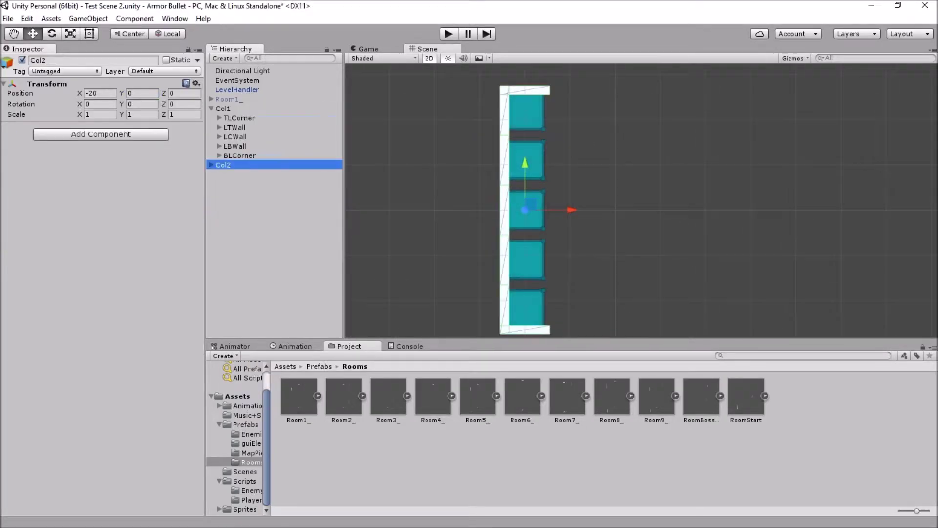
key("ctrl+y")
key("ctrl+y")
key("ctrl+y")
key("ctrl+y")
type("Center")
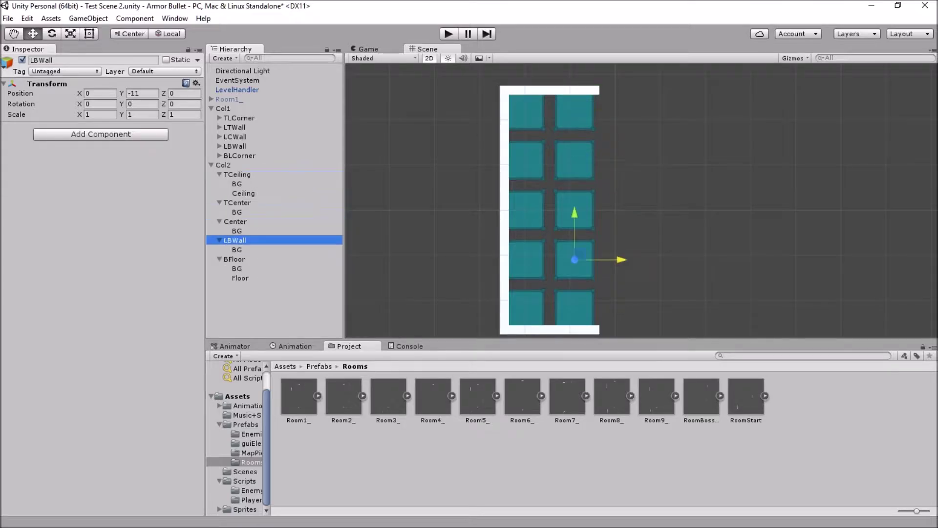
key("ctrl+y")
key("ctrl+y")
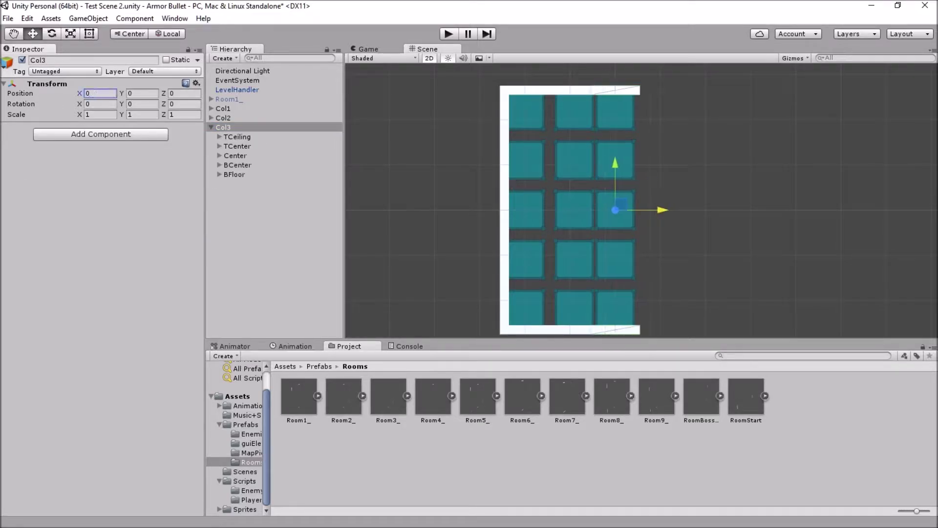
key("ctrl+y")
key("ctrl+y")
key("ctrl+y")
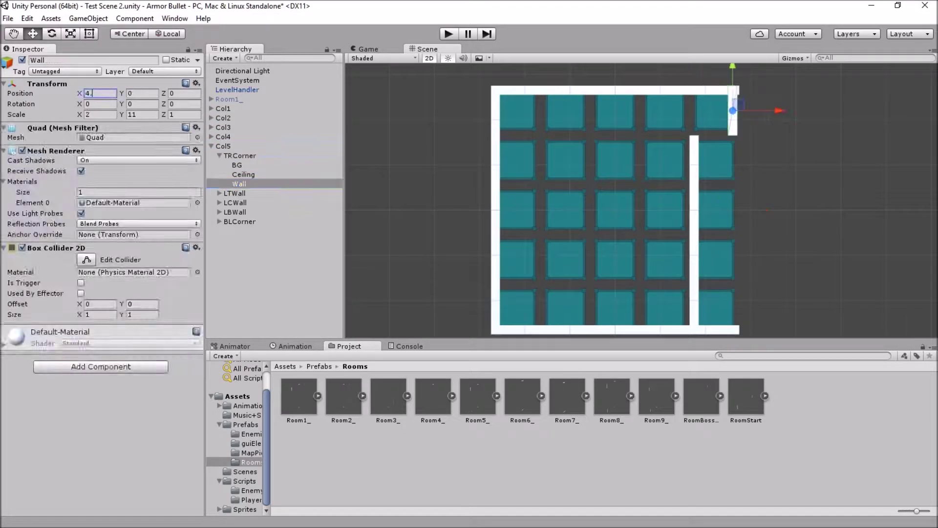
key("ctrl+y")
key("ctrl+y")
key("ctrl+y")
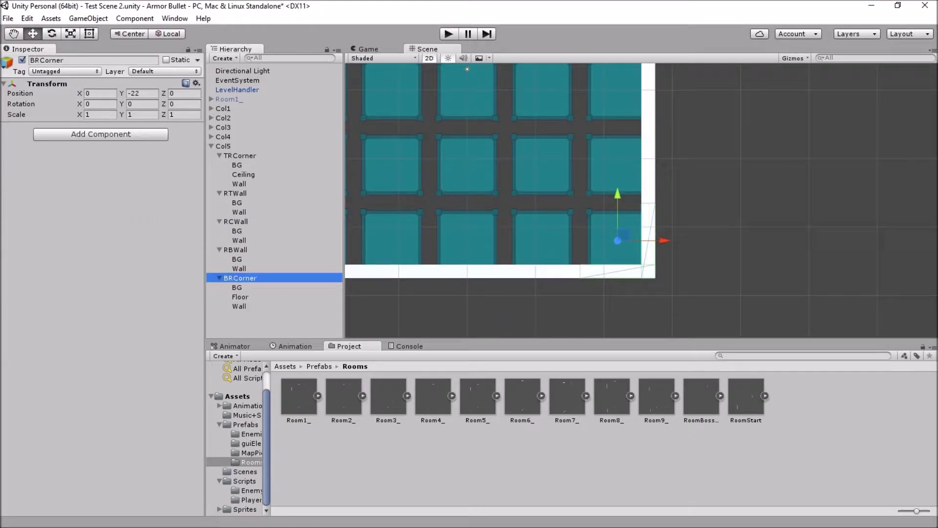
key("ctrl+y")
key("ctrl+y")
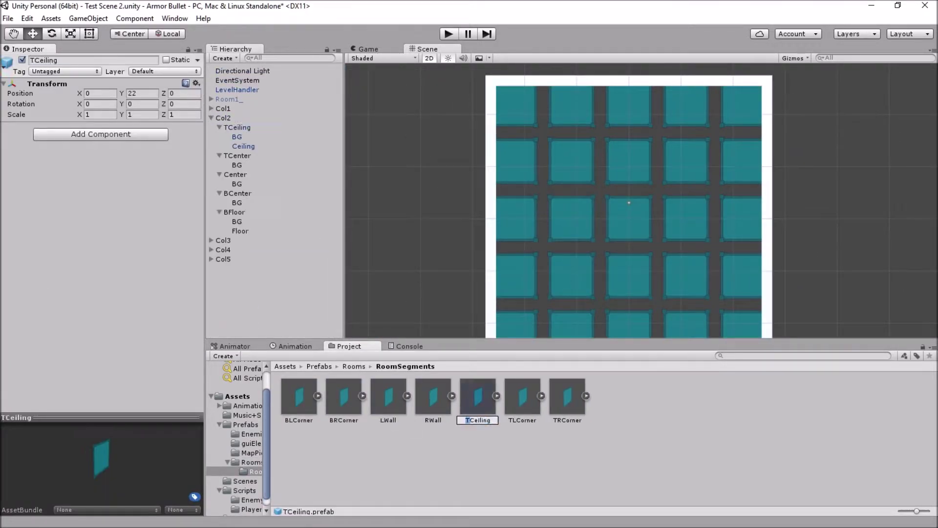
Step: Swap the Col1 segments for prefab instances and inspect the existing room's exit DoorCheck
key("ctrl+z")
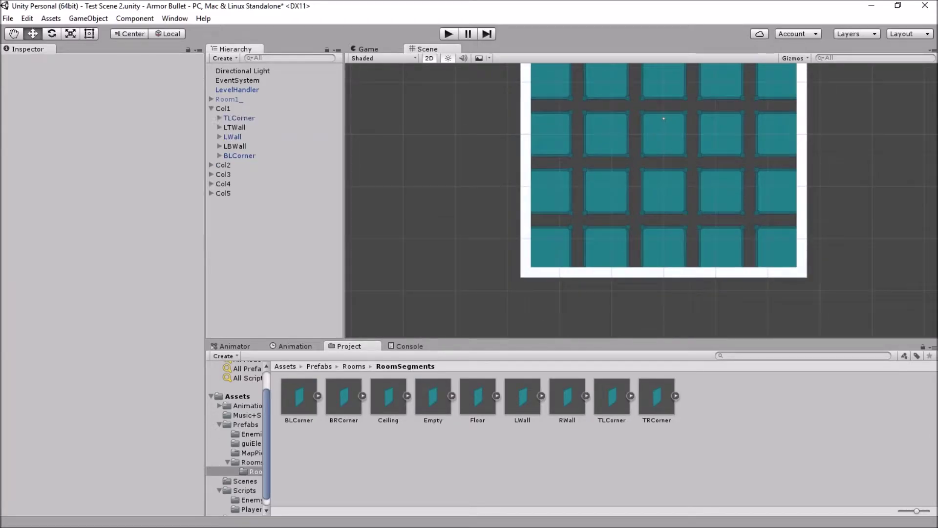
key("ctrl+z")
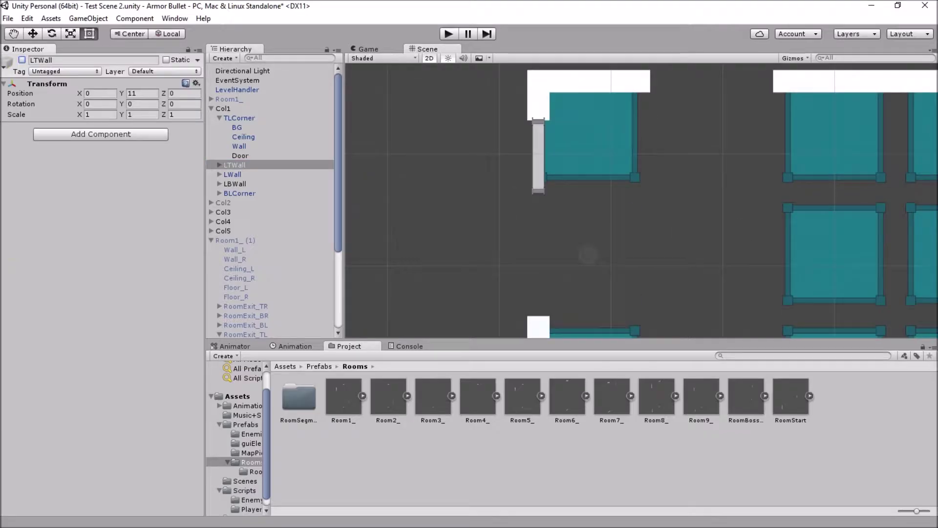
left_click(250, 309)
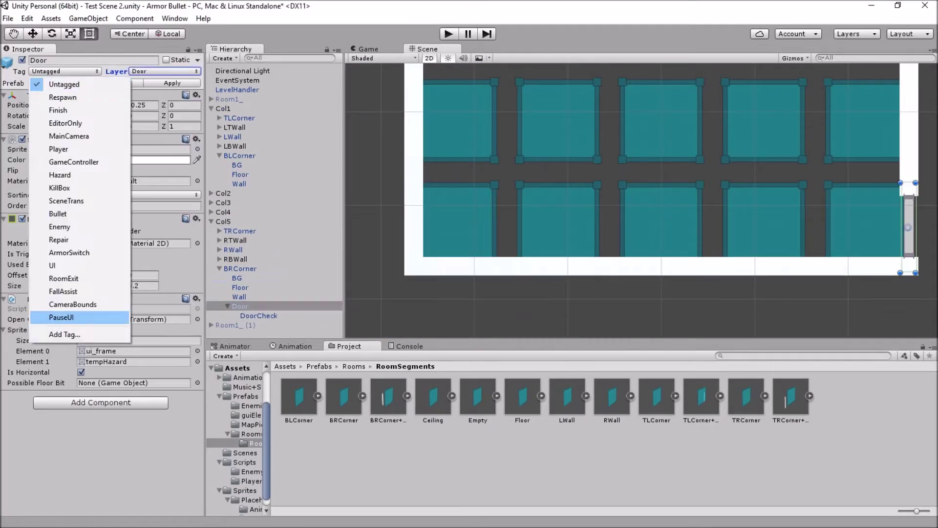
Step: Select the corner segment that holds the Door object
left_click(239, 193)
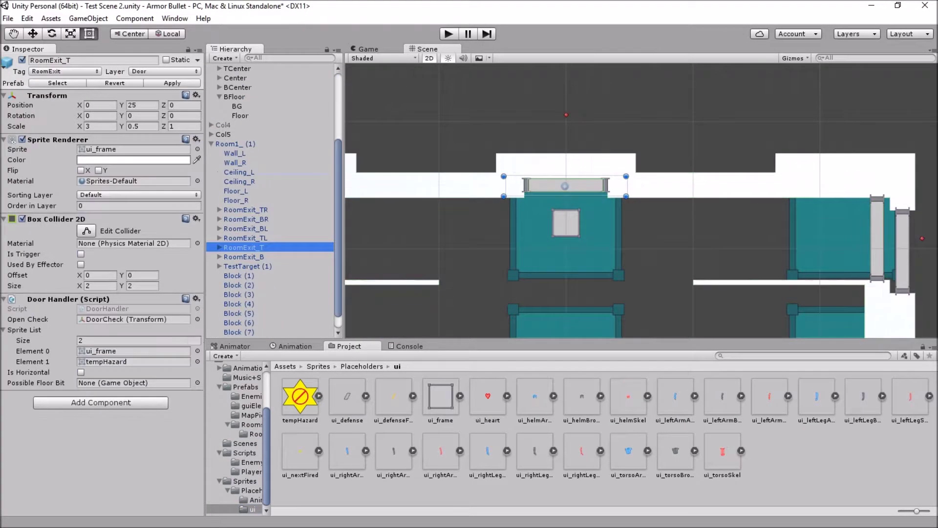
Step: Scale the Door sprite's Y to 0.5 and center the view on the ceiling piece
type("0.5")
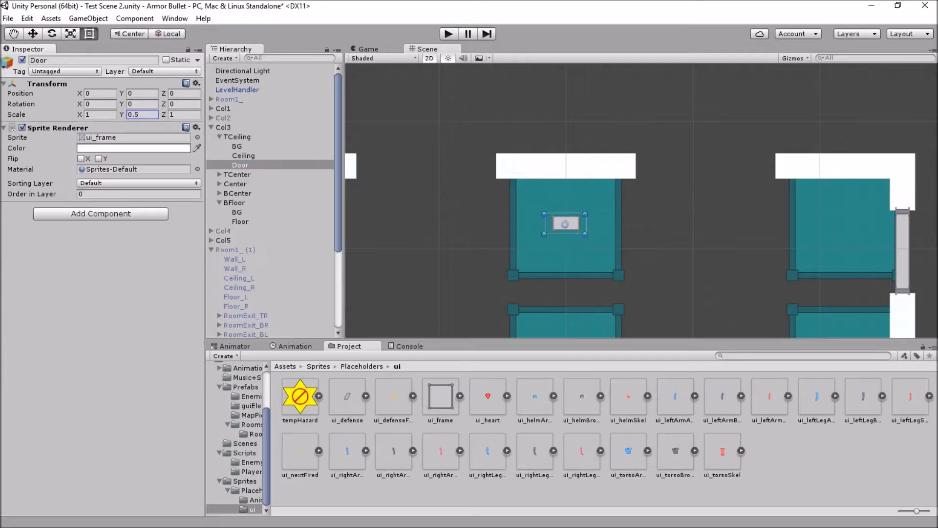
left_click(244, 155)
key("f")
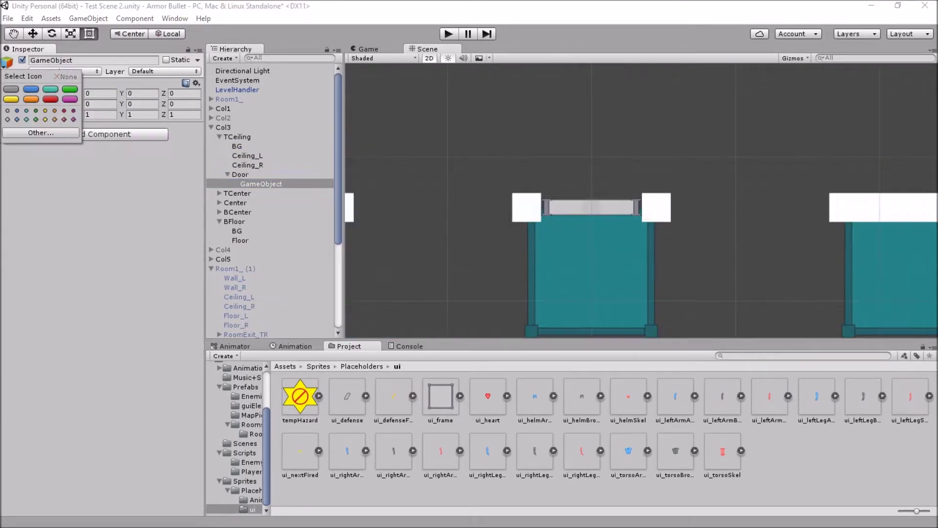
Step: Check the existing room's door components and add a SolidGround child under the door
left_click(240, 103)
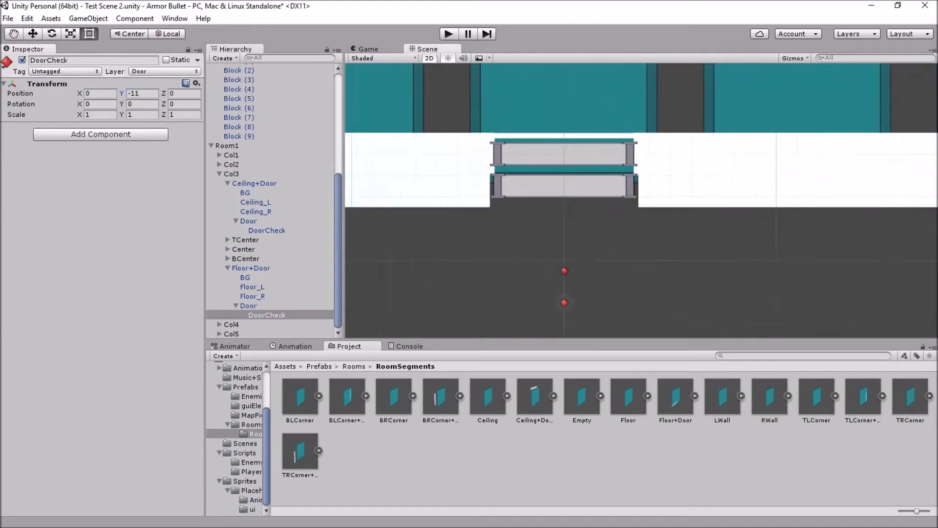
key("ctrl+shift+n")
type("So")
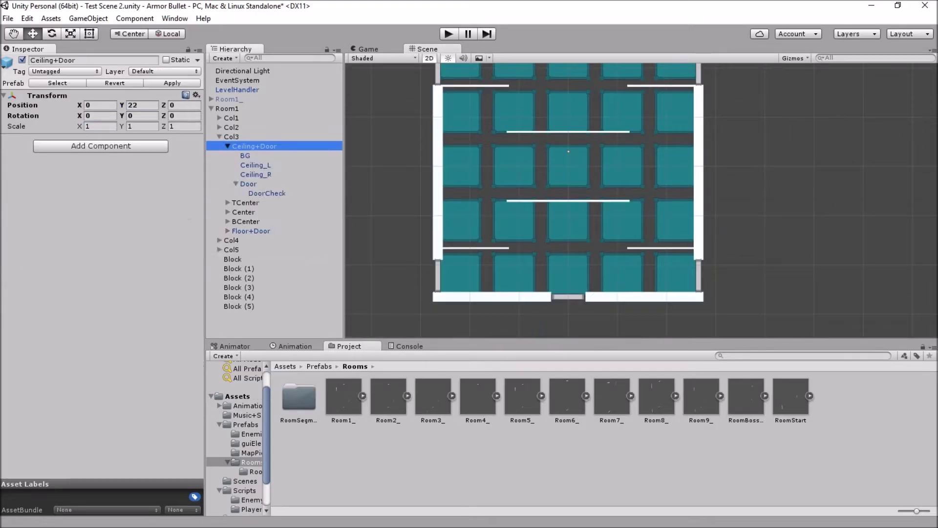
Step: Focus the scene view on a Block platform inside Room1
double_click(249, 221)
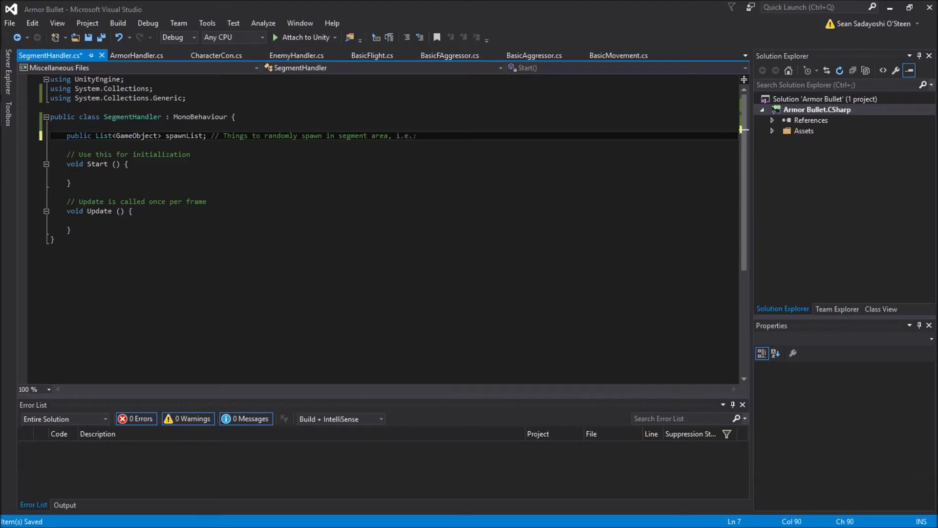
Step: Add a public GameObject roomRef field below spawnList and complete the spawning code in Start()
key("Return")
type("public Game")
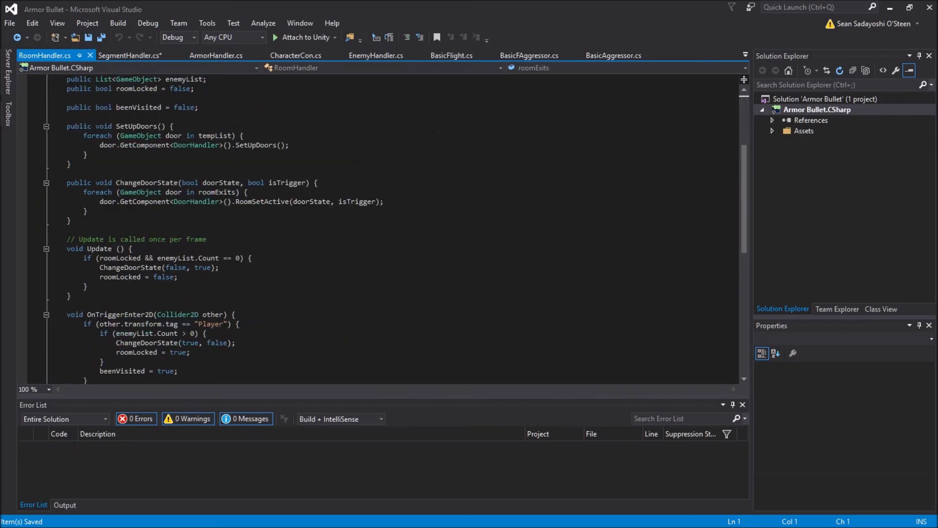
type(");")
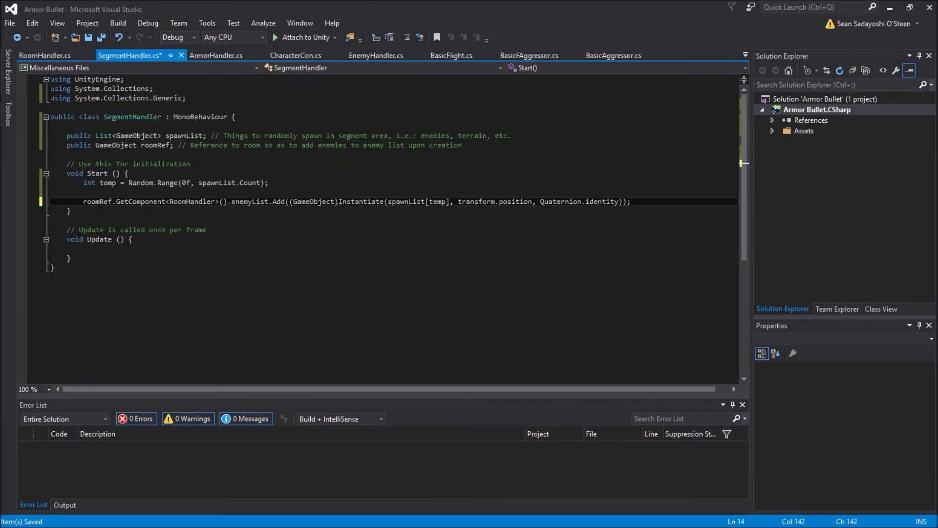